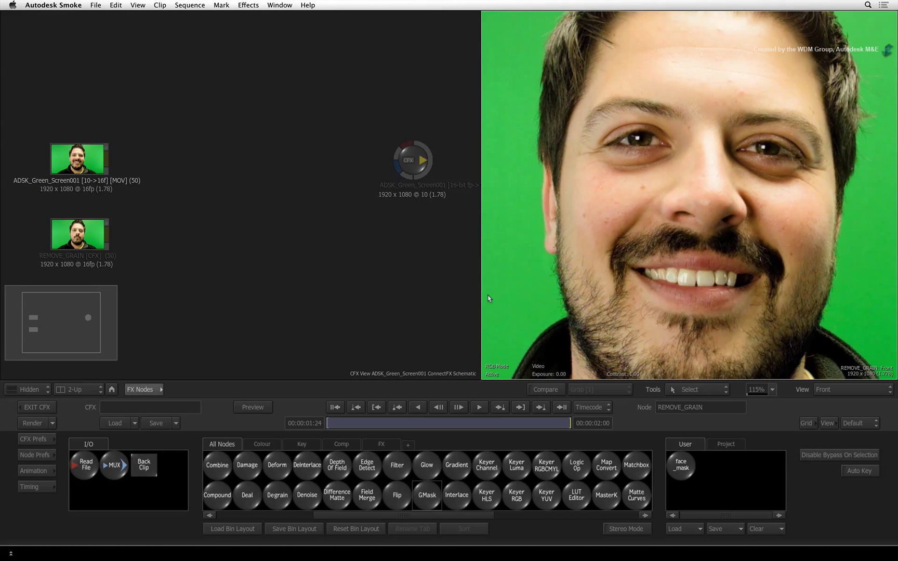
Zoom and pan the REMOVE_GRAIN viewer until the mole beside the nose fills the view
scroll(695, 234, up, 3)
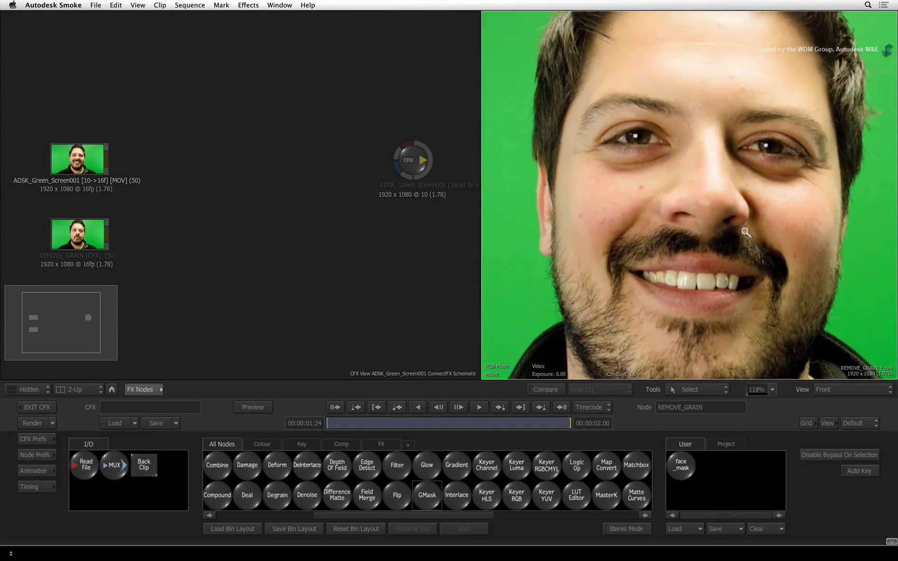
scroll(564, 237, up, 2)
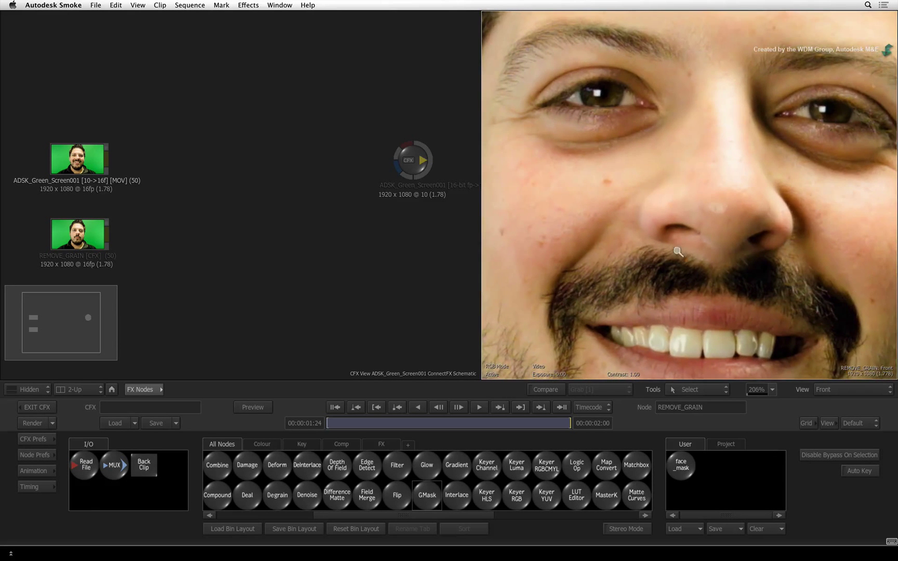
scroll(820, 262, up, 2)
mouse_move(820, 262)
mouse_down()
mouse_move(733, 255)
mouse_move(816, 262)
mouse_up()
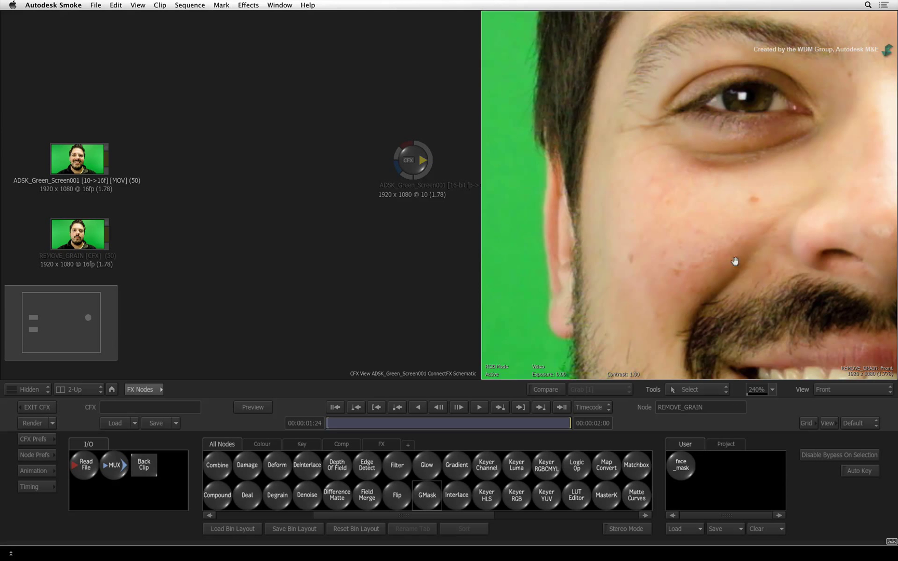
scroll(731, 265, up, 2)
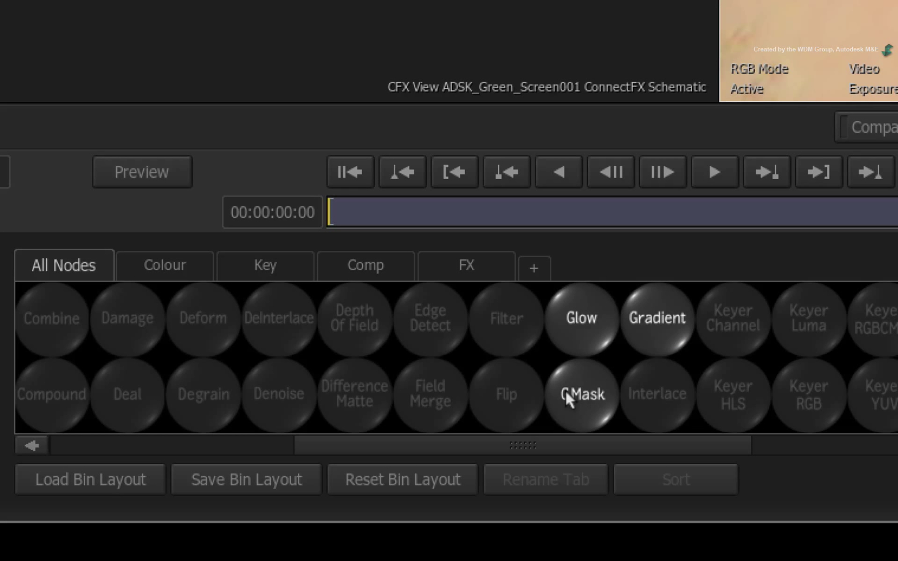
Add a GMask node, link REMOVE_GRAIN's output into it, and rename it from gmask7 to SPOT_MASK
drag(566, 391, 411, 393)
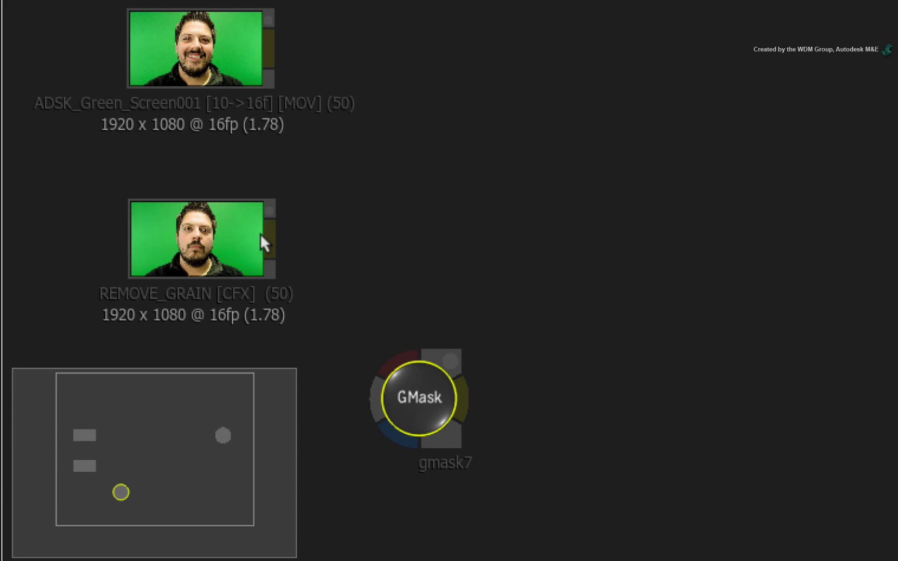
drag(262, 236, 381, 354)
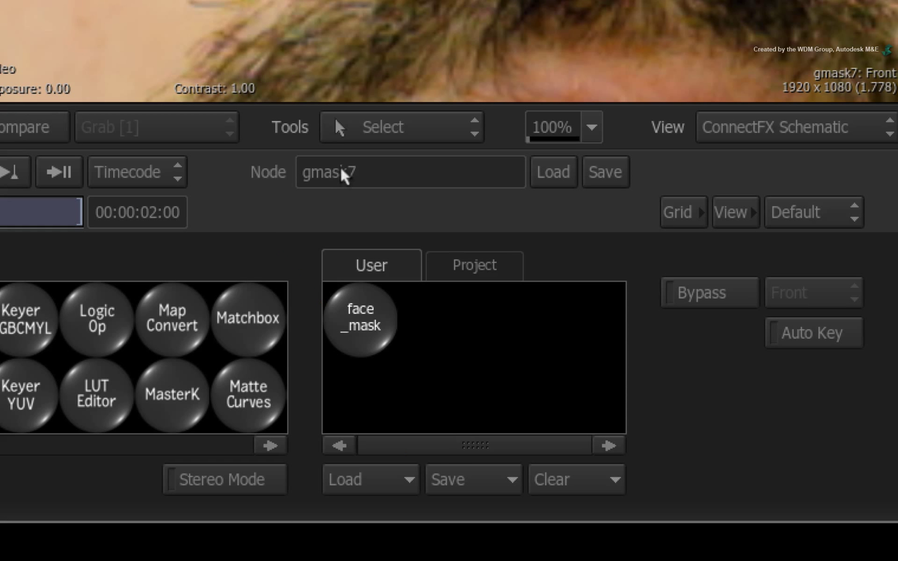
click(341, 173)
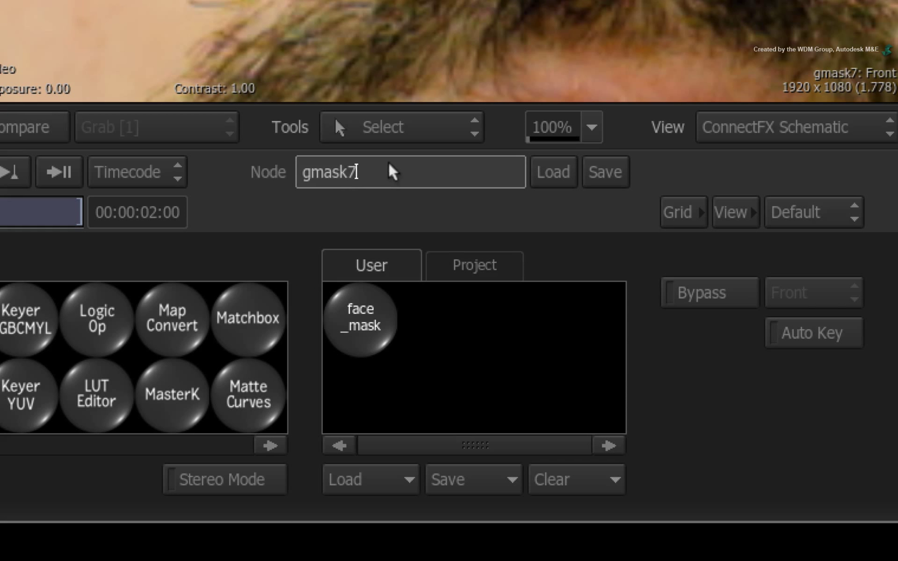
key(shift+Home)
text(SPOT_MASK)
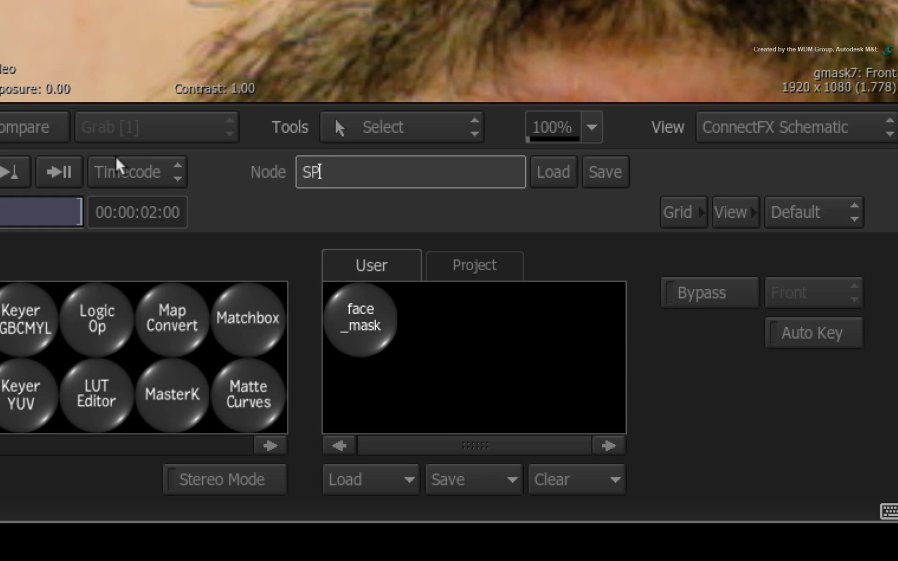
key(Return)
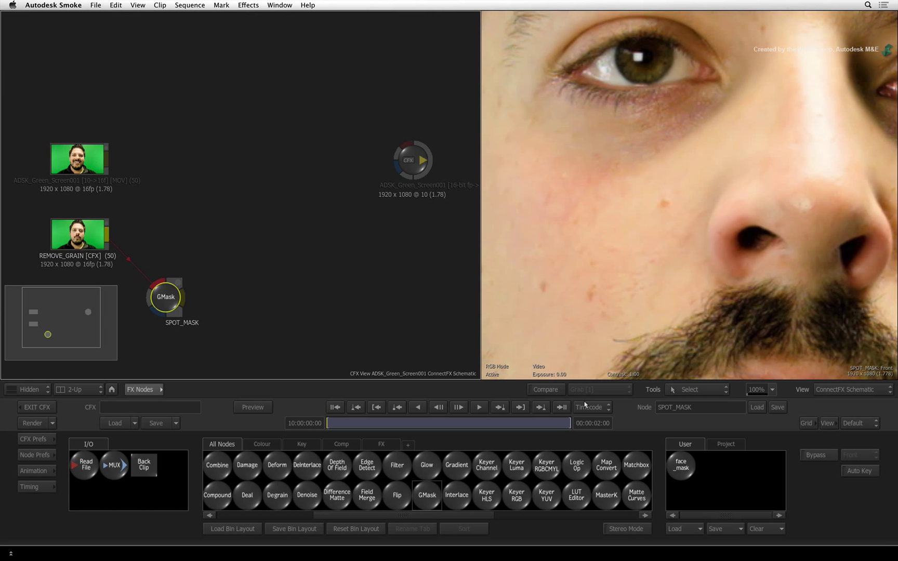
Open SPOT_MASK's settings and show the clip image in Front view (F1)
double_click(168, 300)
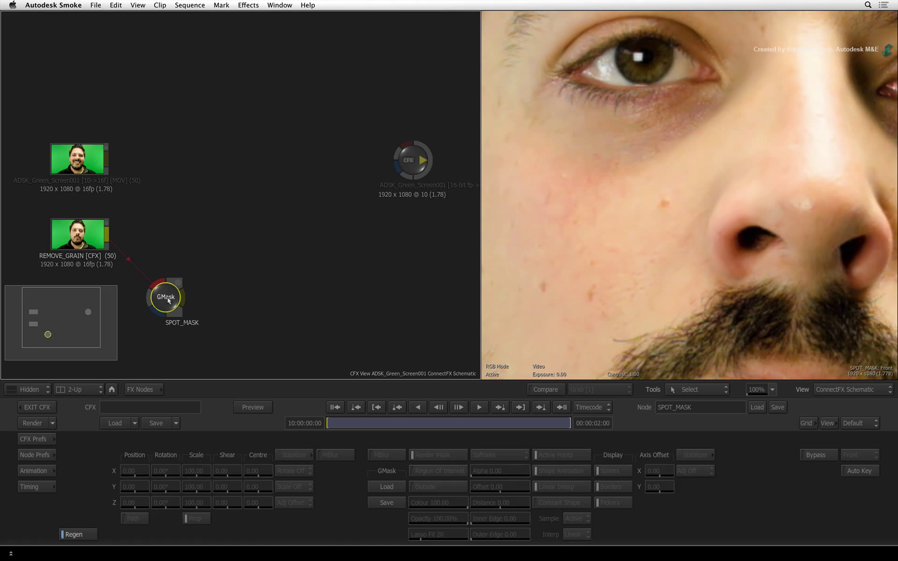
click(709, 329)
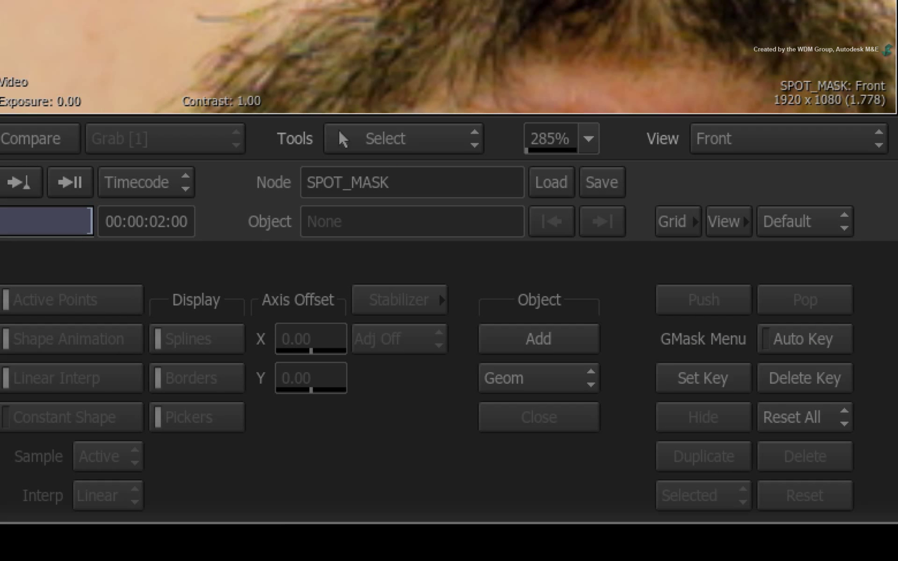
key(F1)
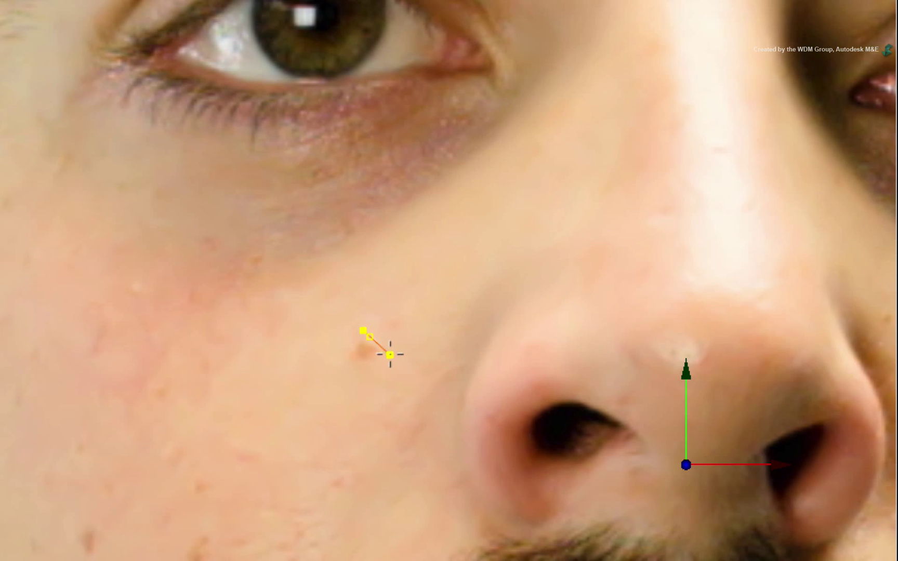
Draw a rounded four-point shape, geom2, around the cheek mole and scrub frames to check it
click(389, 354)
click(362, 371)
click(343, 360)
click(362, 330)
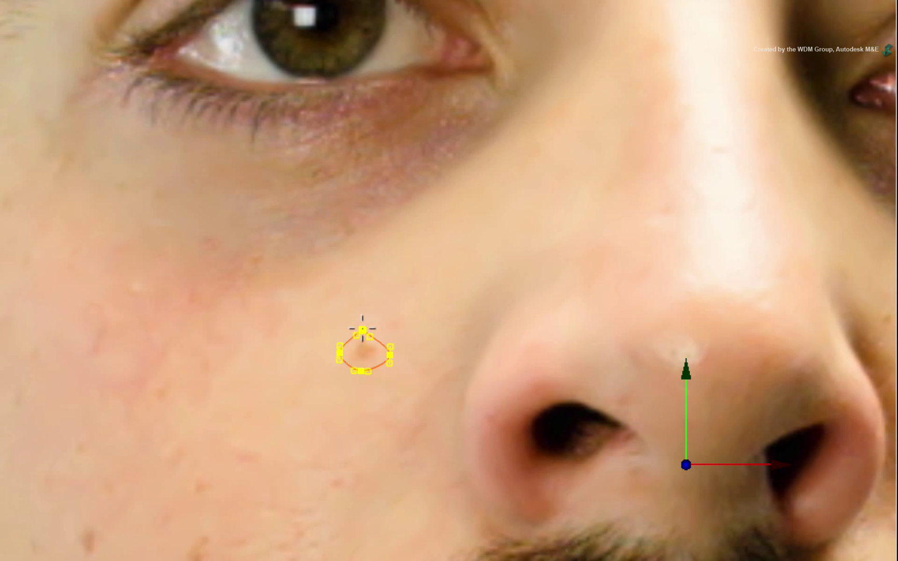
drag(371, 330, 358, 323)
click(362, 433)
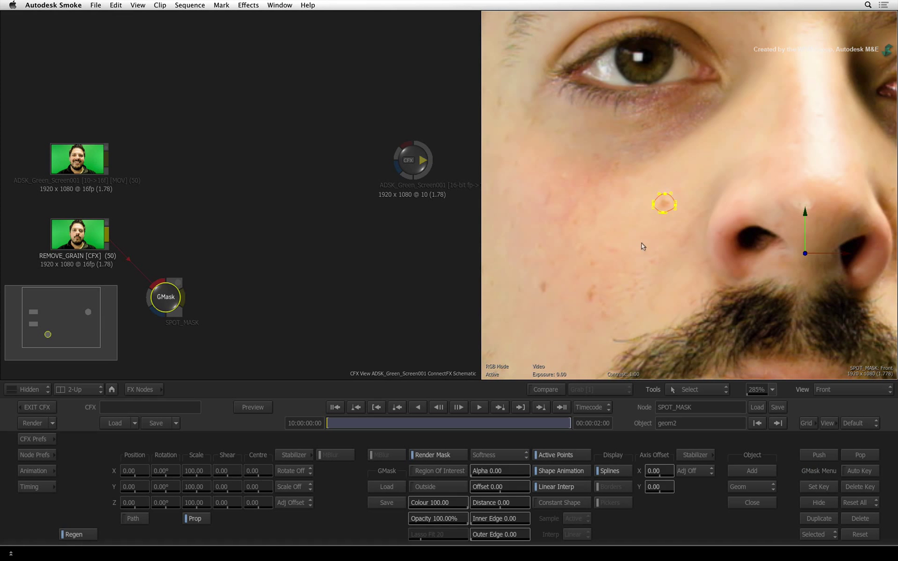
drag(359, 423, 273, 416)
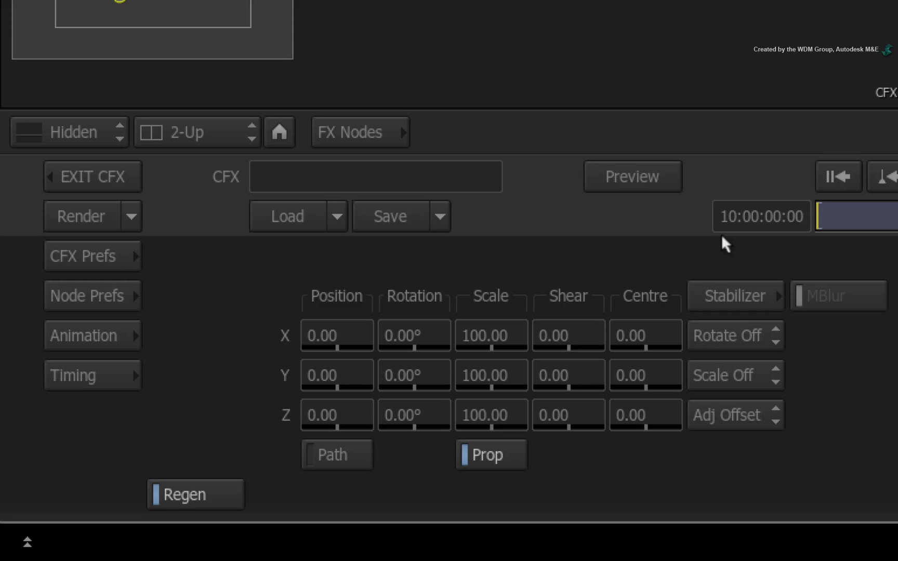
Place a tracker box on the cheek spot and run the tracking analysis
click(723, 291)
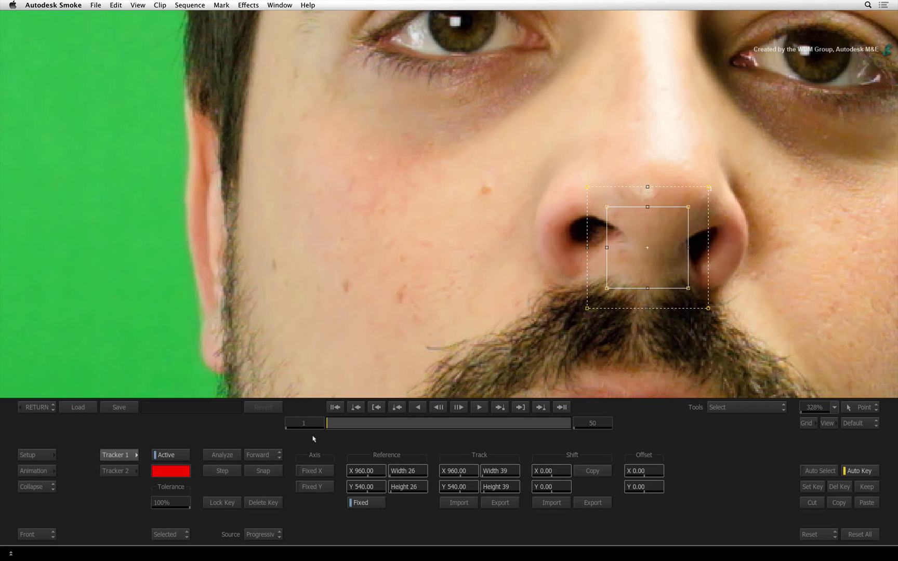
drag(437, 247, 530, 246)
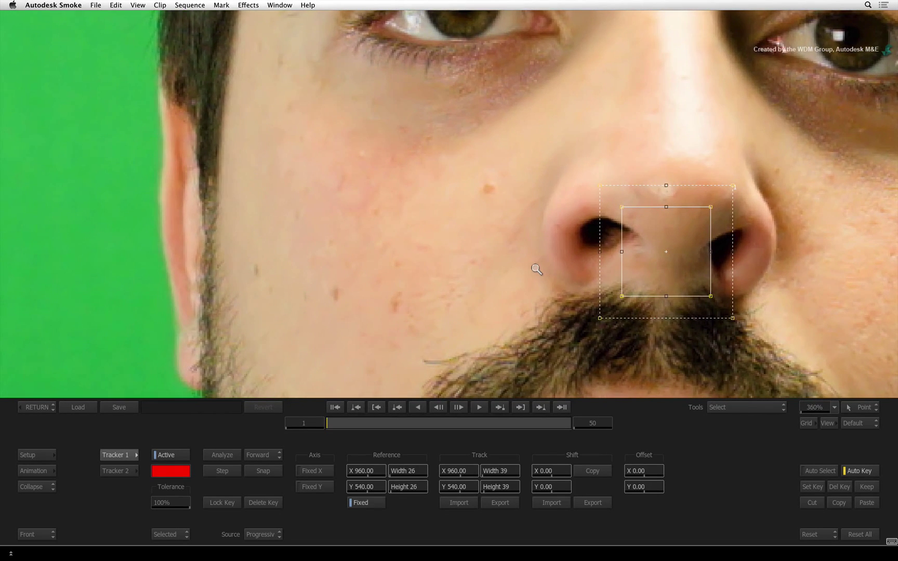
scroll(507, 276, up, 2)
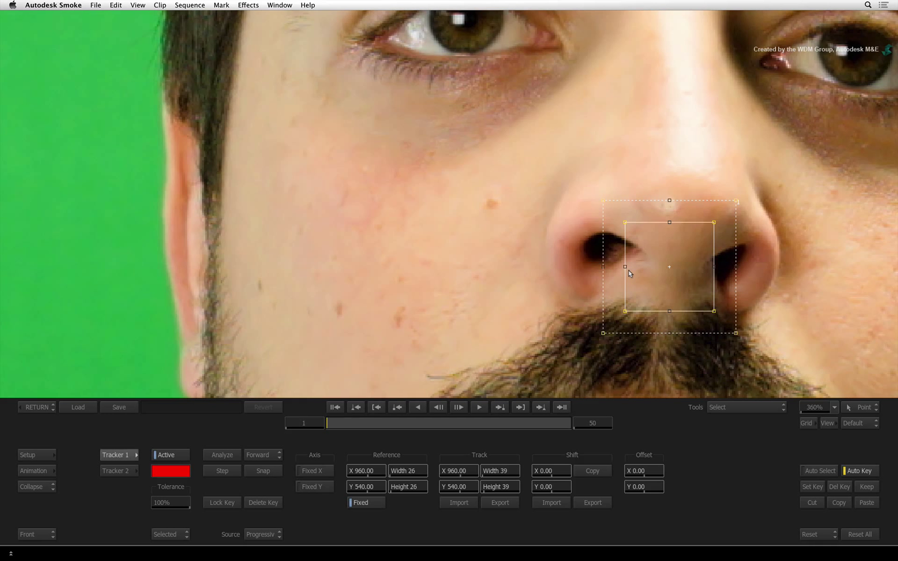
drag(629, 270, 488, 201)
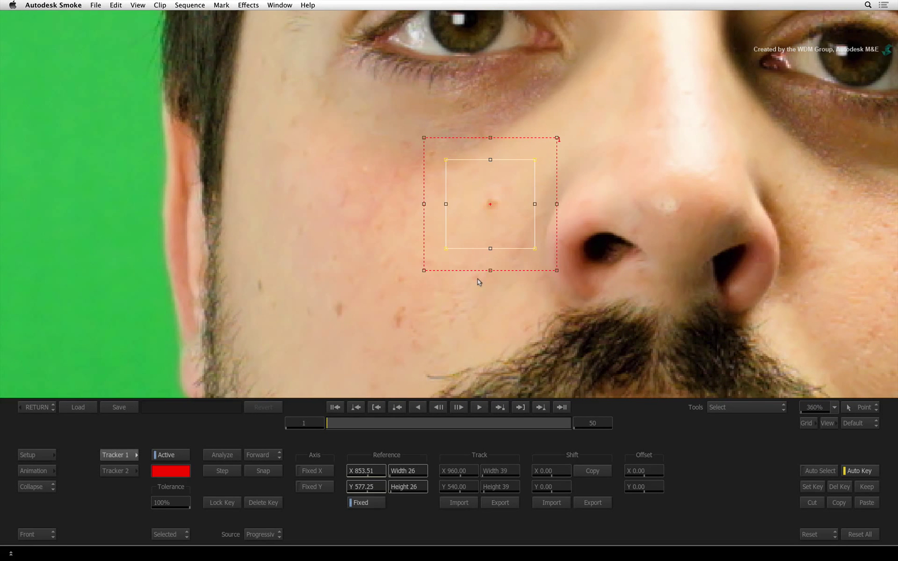
click(225, 454)
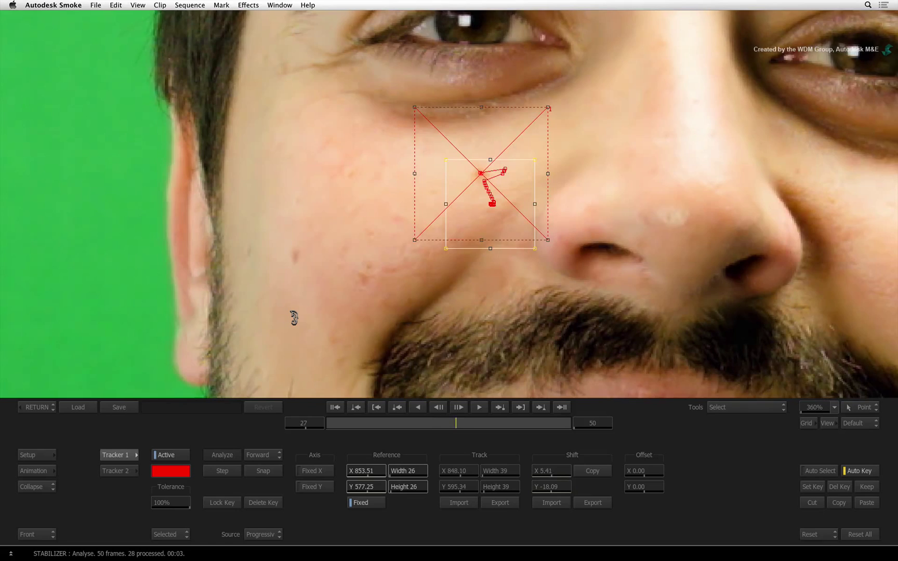
key(Escape)
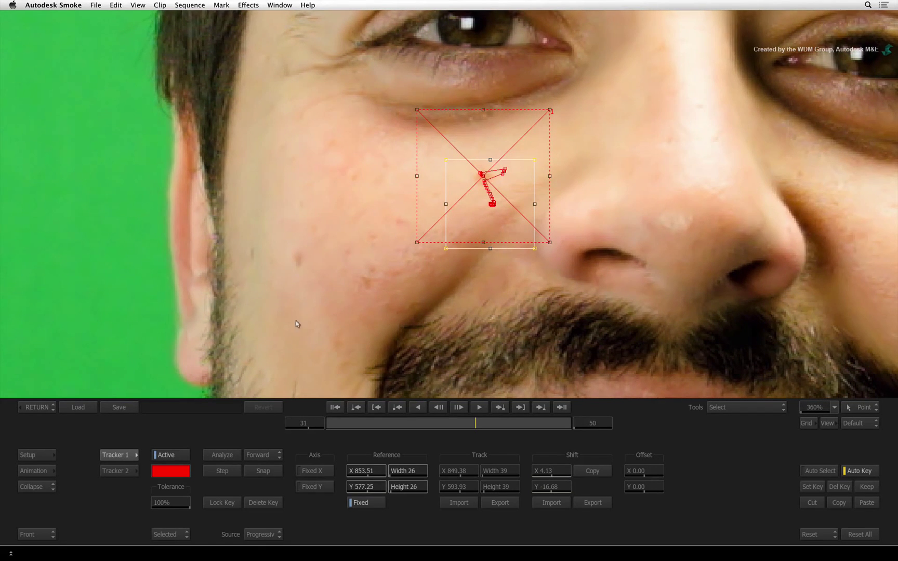
Correct the track at frames 20 and 33, re-track, then return to the ConnectFX schematic
drag(474, 418, 426, 421)
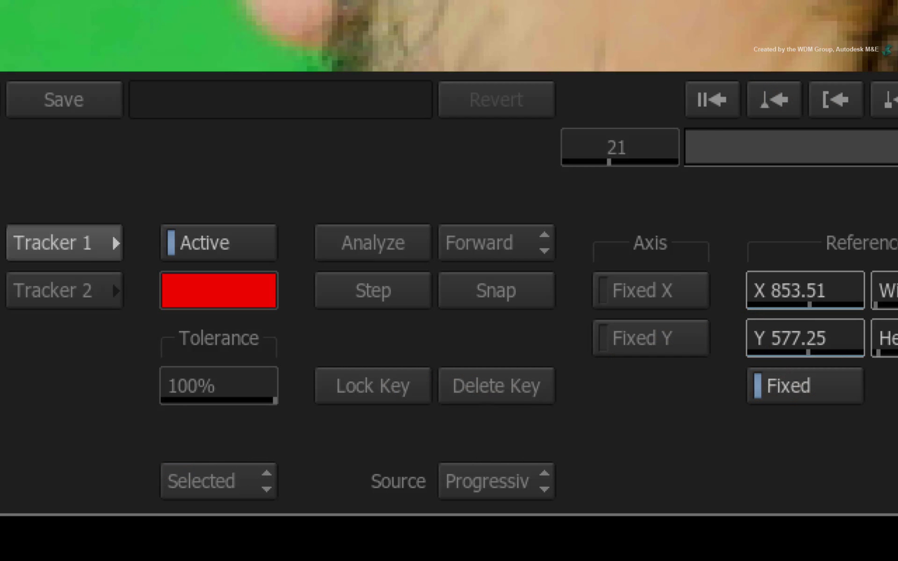
click(255, 471)
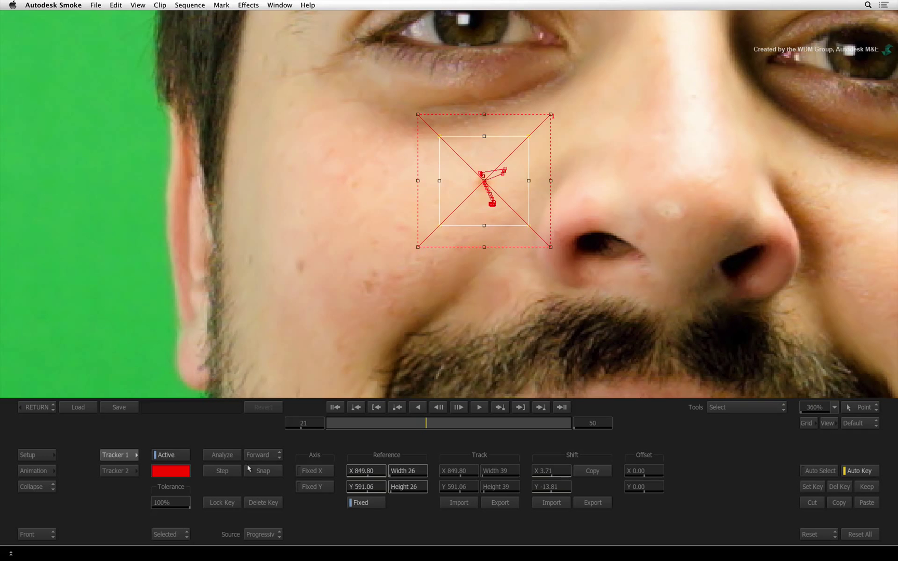
click(232, 455)
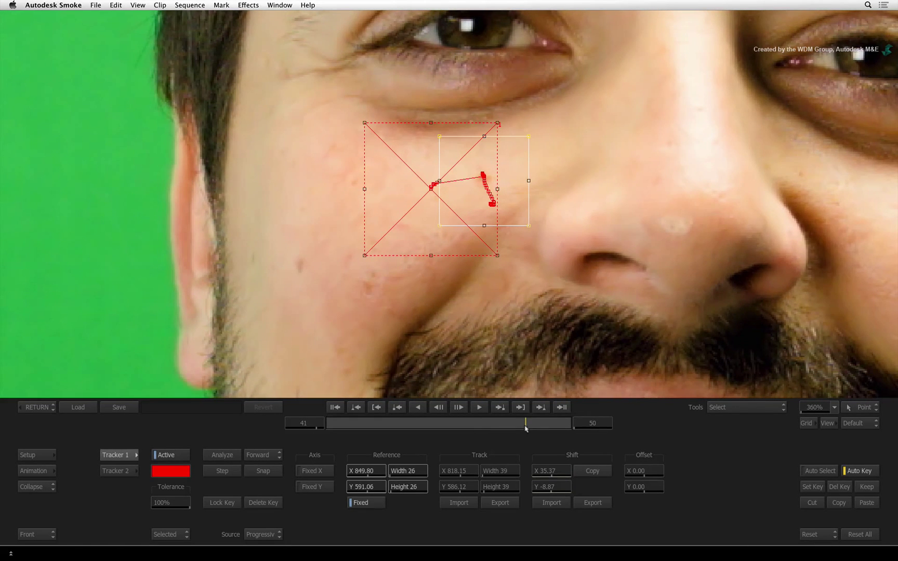
drag(525, 425, 465, 425)
click(268, 471)
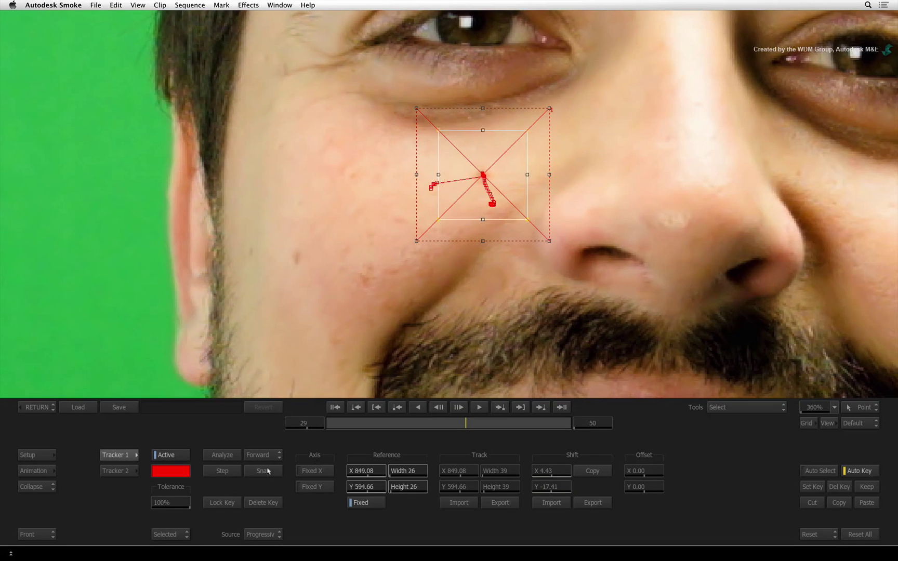
click(218, 454)
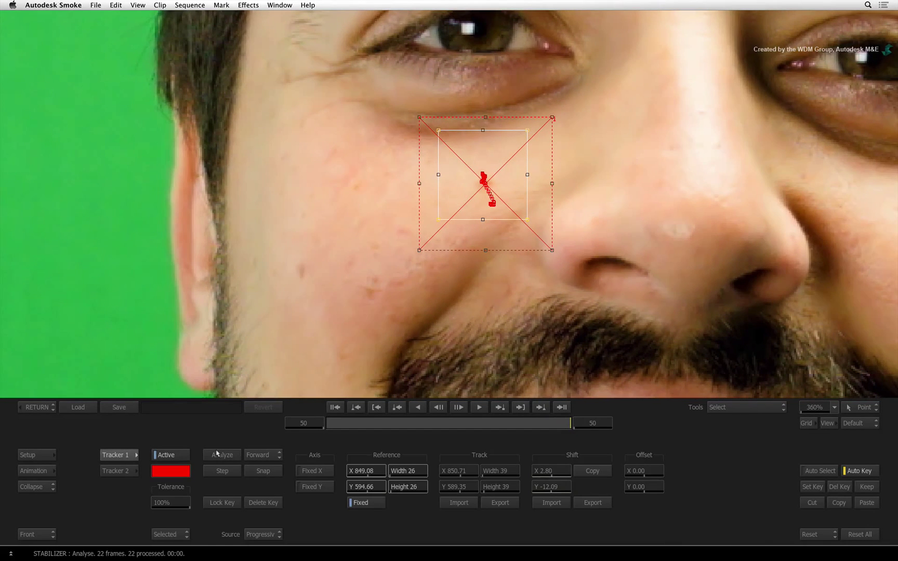
drag(564, 424, 279, 403)
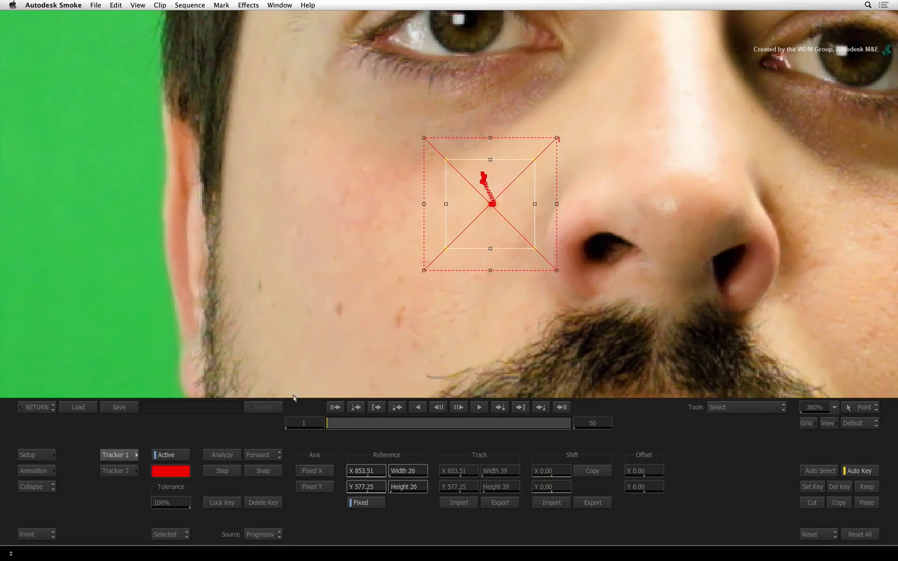
click(30, 407)
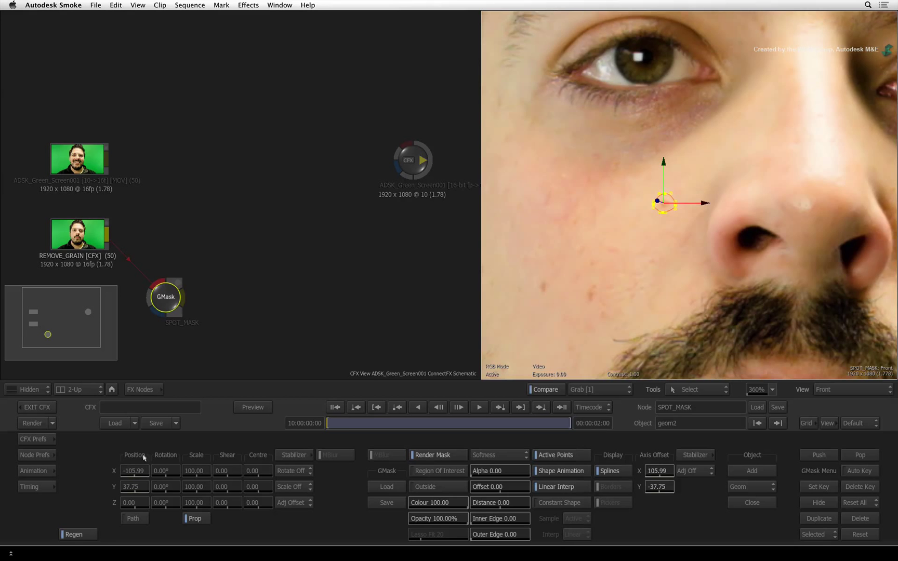
Scrub frames to confirm SPOT_MASK follows the spot, then switch the viewer to Result (F4)
drag(345, 423, 457, 420)
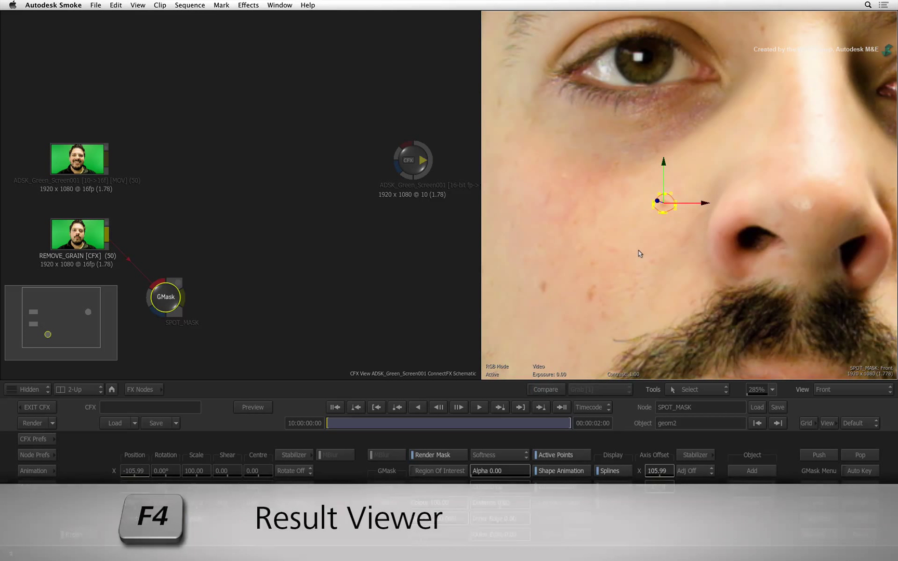
key(F4)
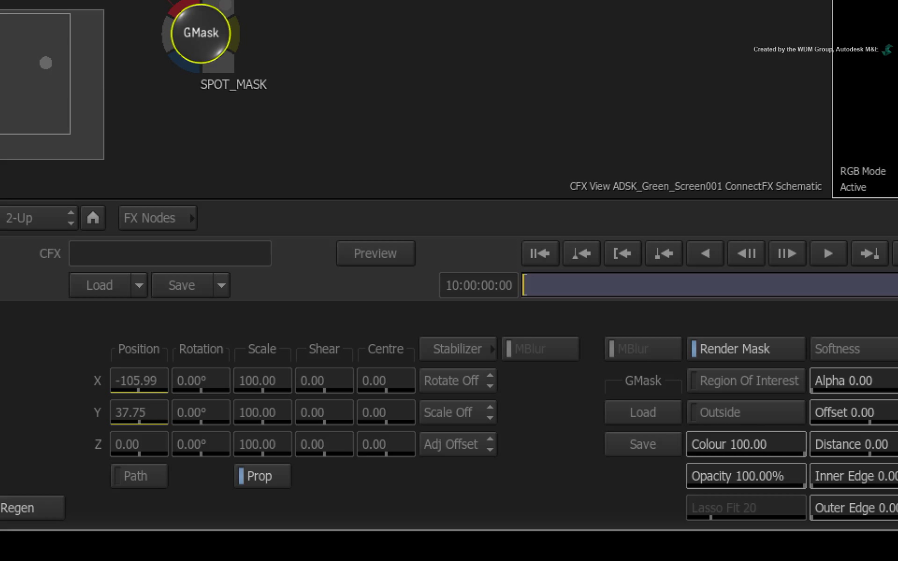
Drag Pixel Spread from the FX Nodes bin into the schematic beside SPOT_MASK as pixelspread8
click(139, 209)
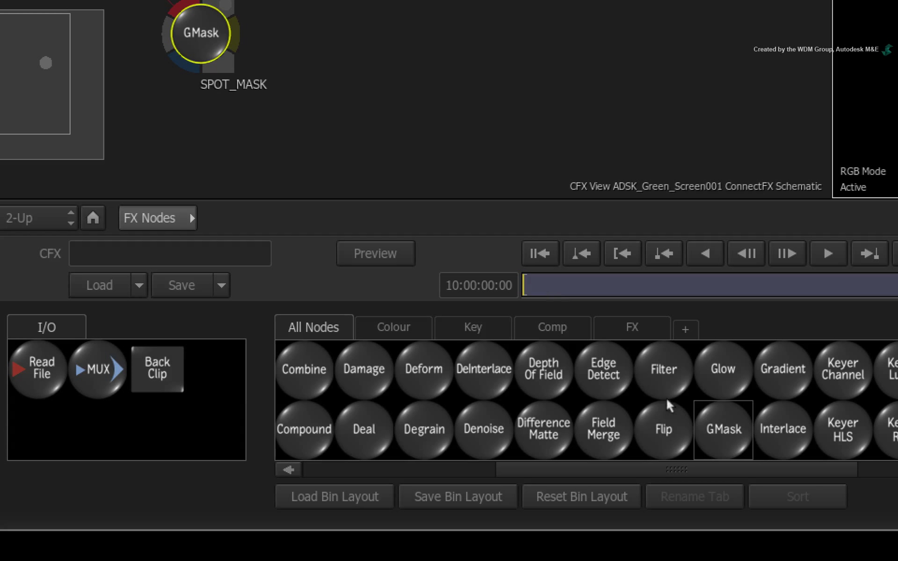
scroll(667, 400, right, 5)
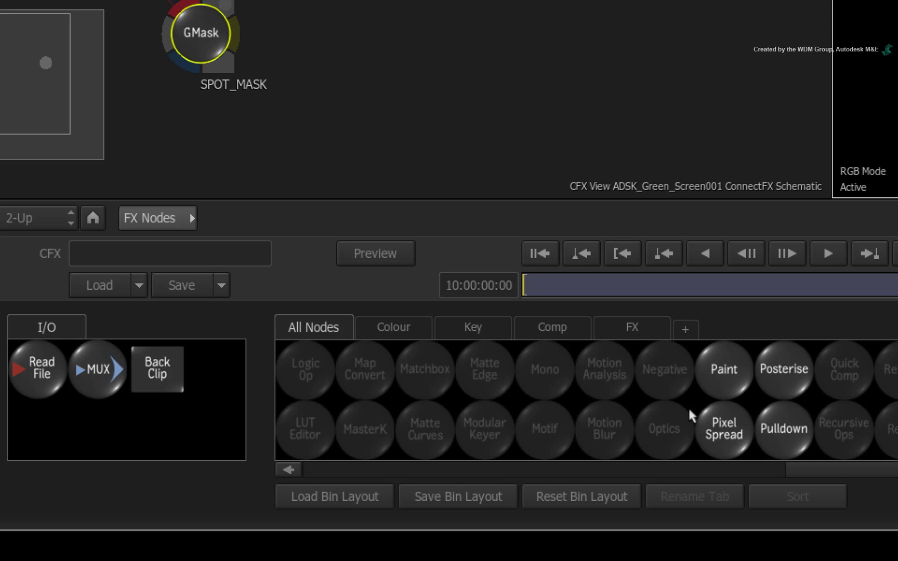
drag(700, 410, 374, 31)
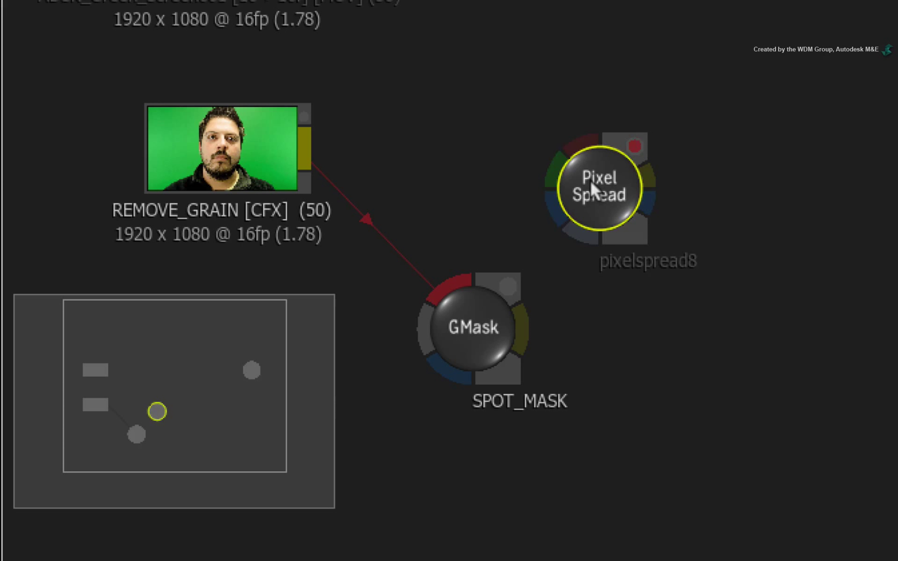
drag(590, 181, 593, 190)
click(464, 328)
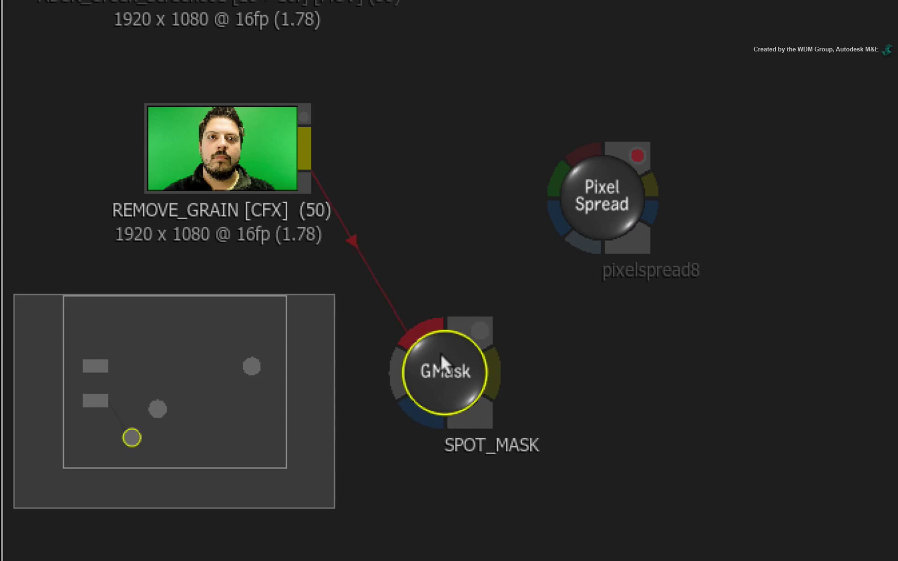
Rename the Pixel Spread node to SPOT_REMOVAL
click(604, 221)
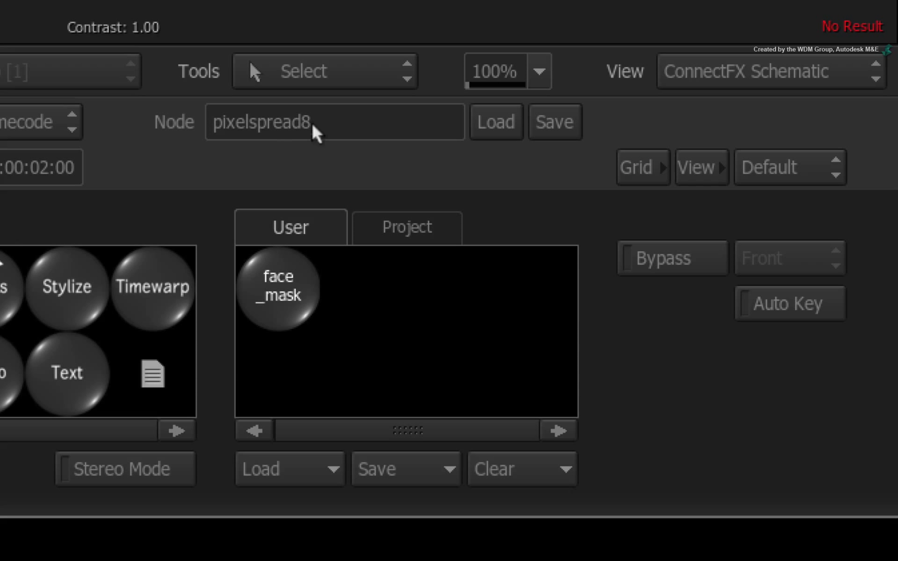
drag(349, 122, 211, 118)
text(SPOT REMOVAL)
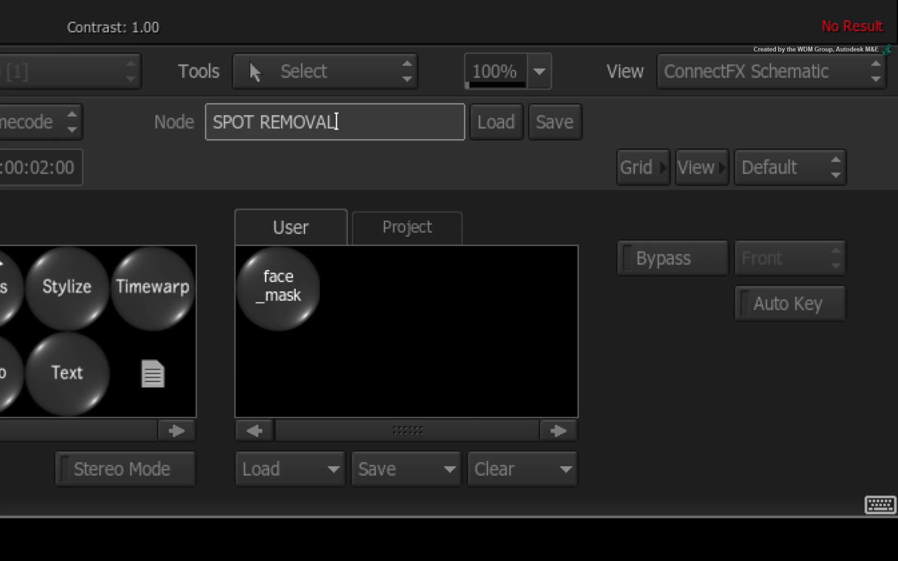
key(Return)
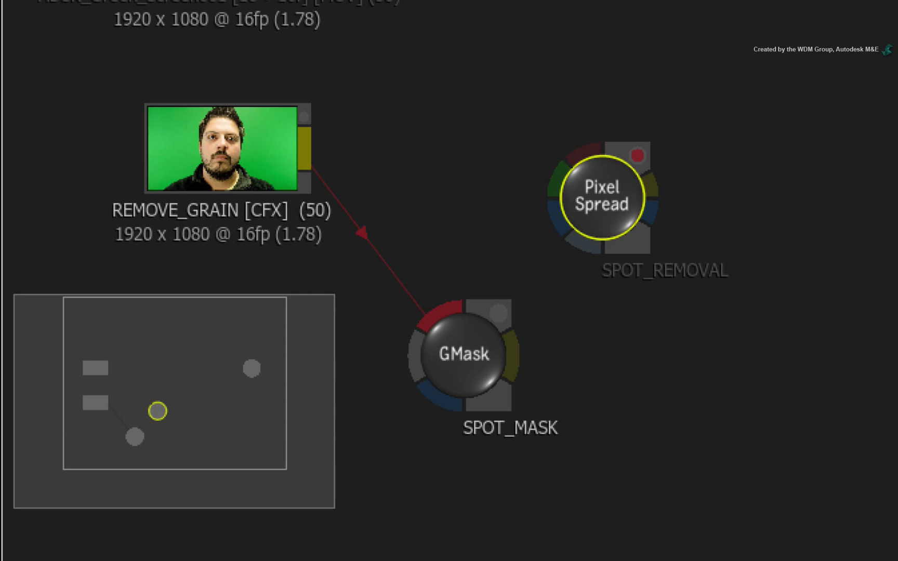
Connect REMOVE_GRAIN to SPOT_REMOVAL's front and back inputs and SPOT_MASK to its matte
drag(304, 136, 580, 135)
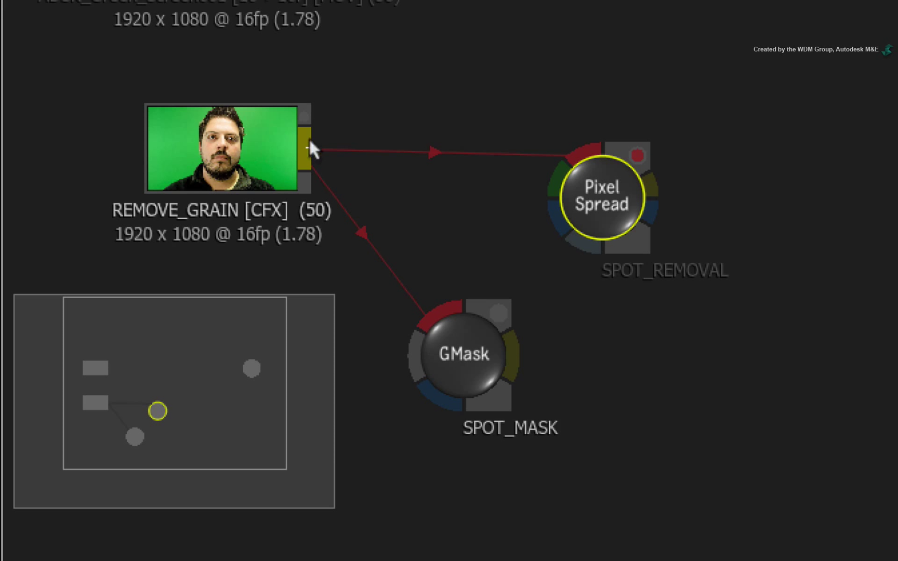
drag(305, 146, 601, 180)
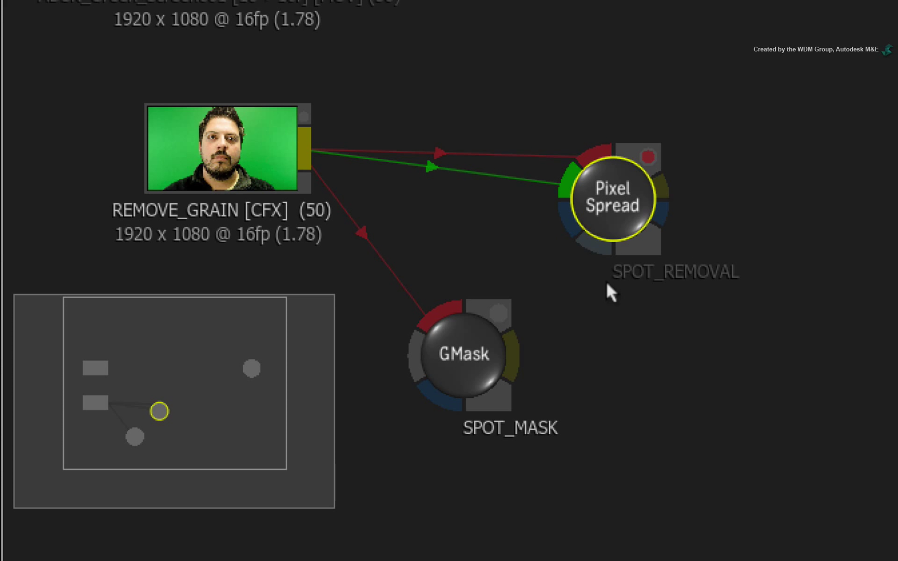
drag(508, 356, 559, 205)
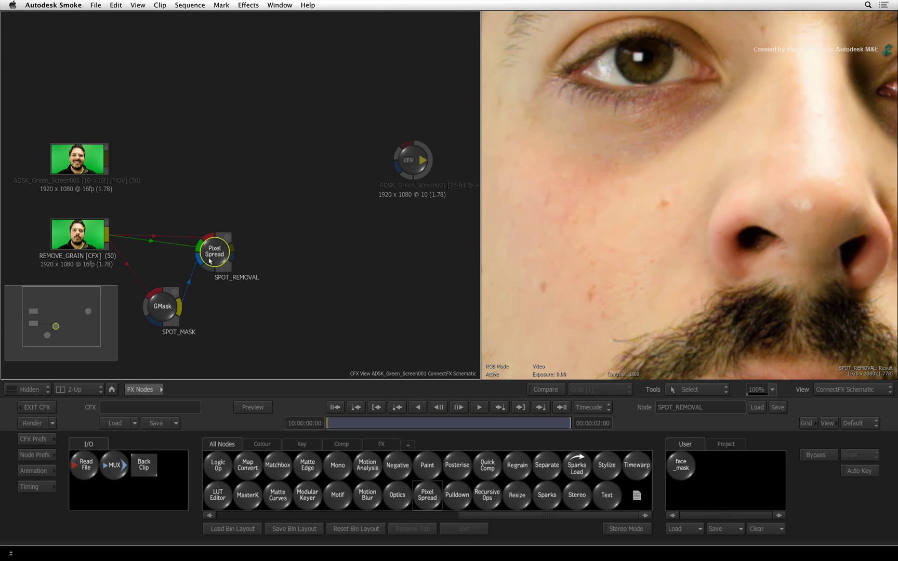
Set SPOT_REMOVAL to Stretch type, Contraction mode, stretch amount 10.60 and spread blur 5.00
double_click(210, 261)
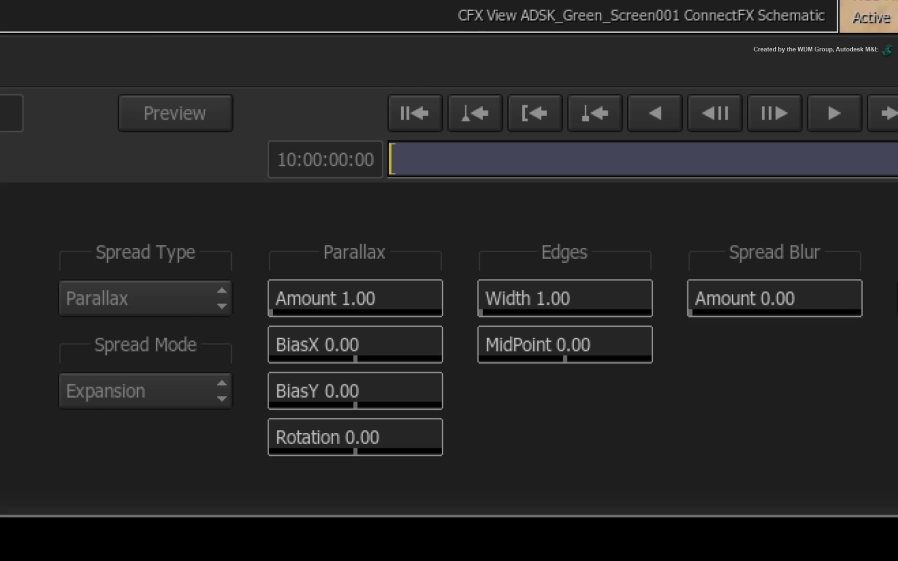
click(152, 292)
click(178, 253)
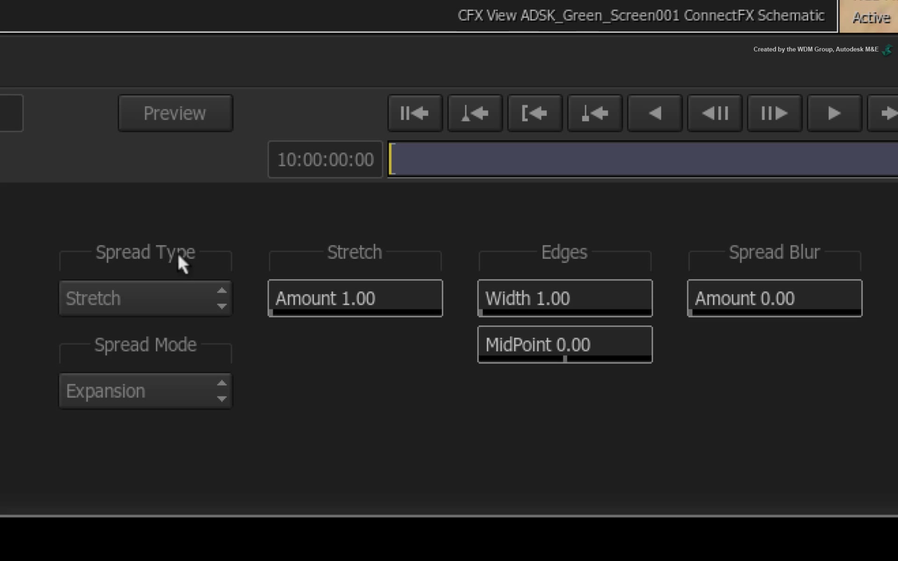
click(195, 387)
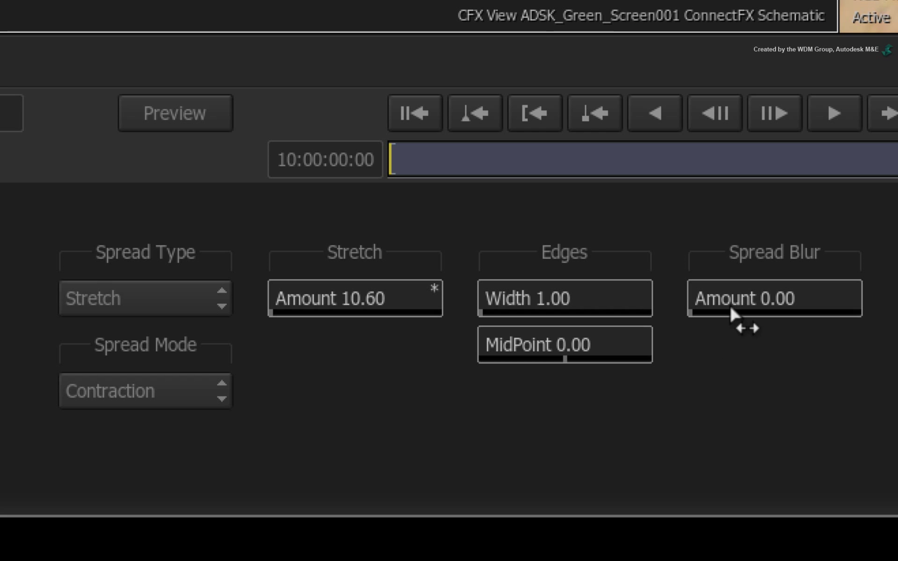
drag(726, 302, 763, 304)
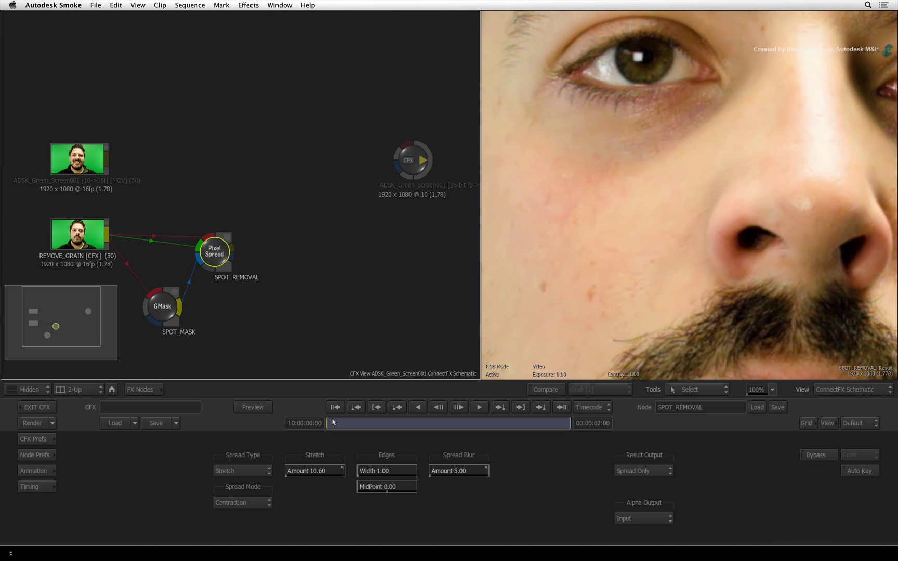
drag(421, 422, 450, 414)
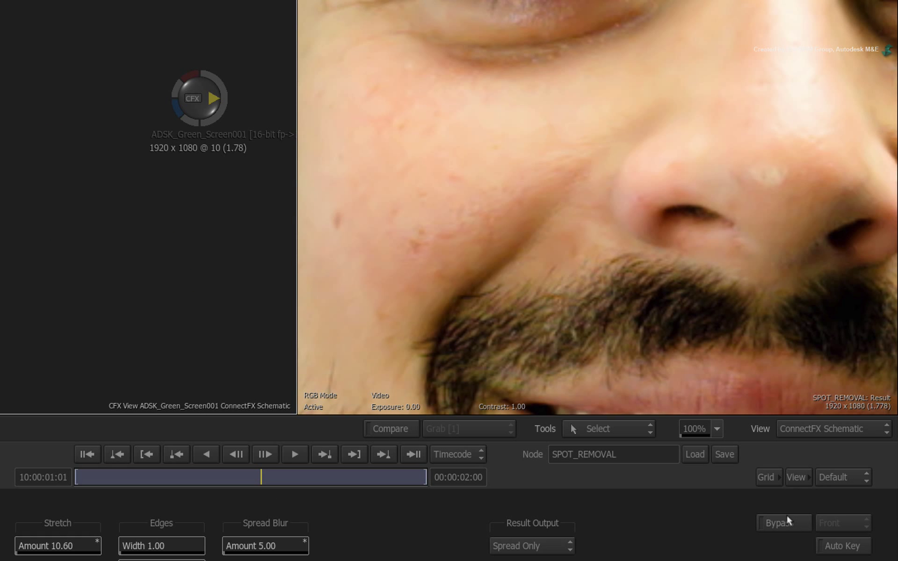
click(789, 520)
click(789, 521)
click(789, 520)
click(791, 520)
drag(254, 473, 161, 471)
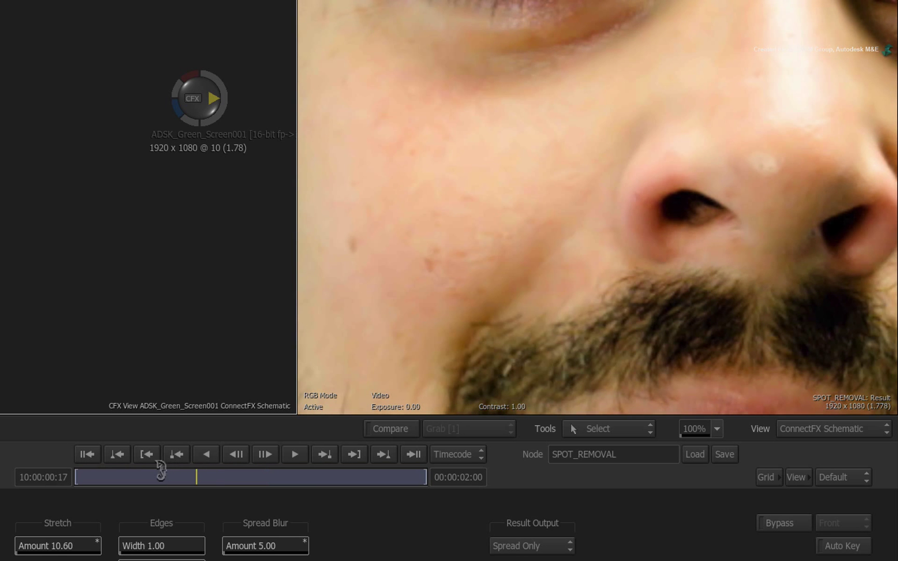
click(782, 519)
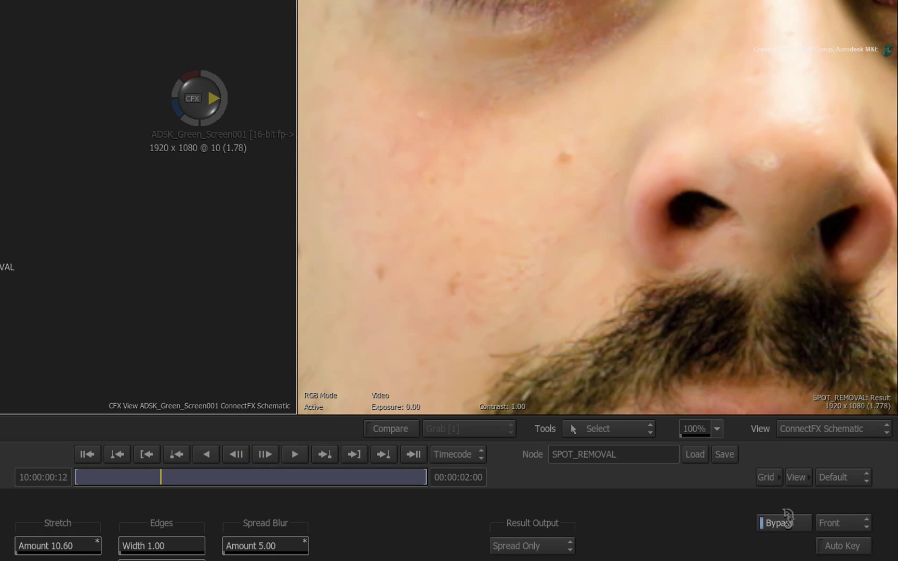
click(786, 519)
drag(161, 471, 38, 465)
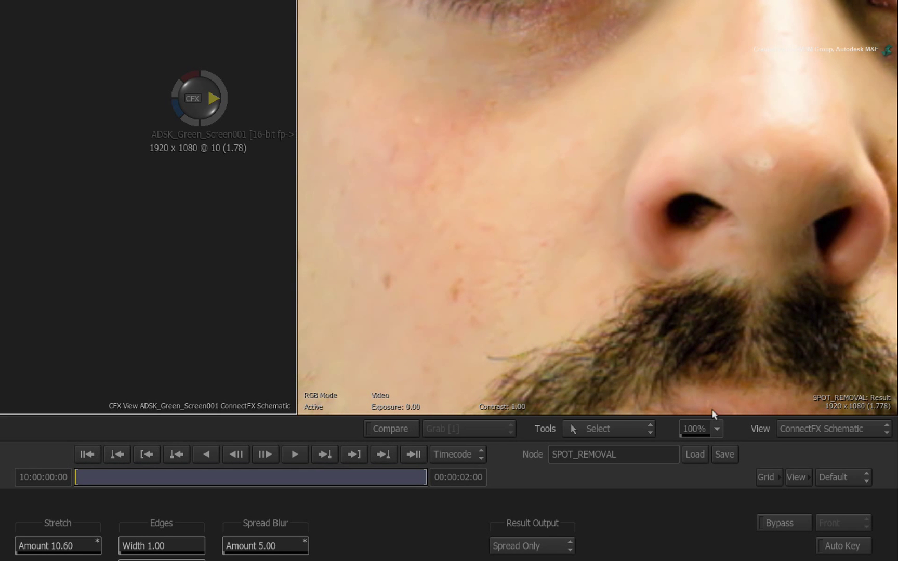
click(408, 454)
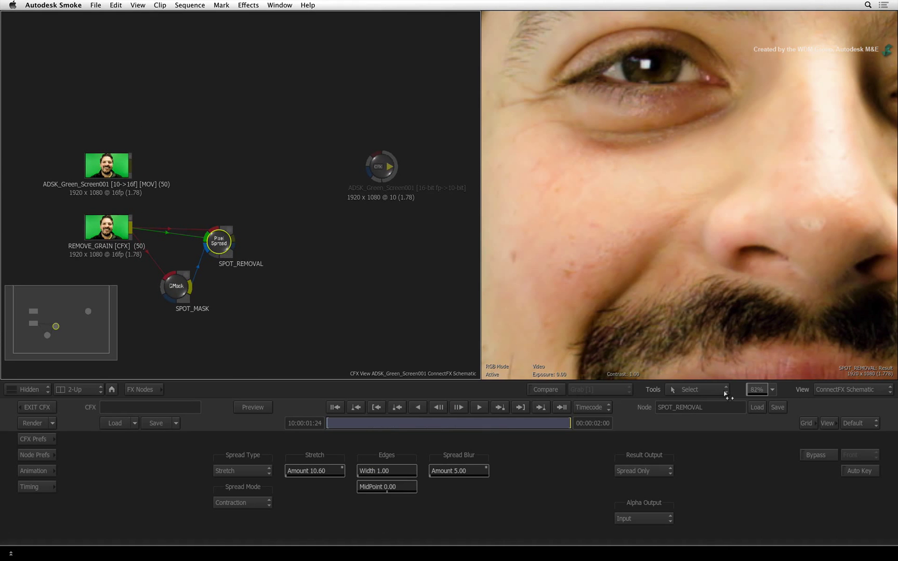
Zoom the viewer out to about 74% to show the full retouched face on green screen
drag(757, 390, 563, 386)
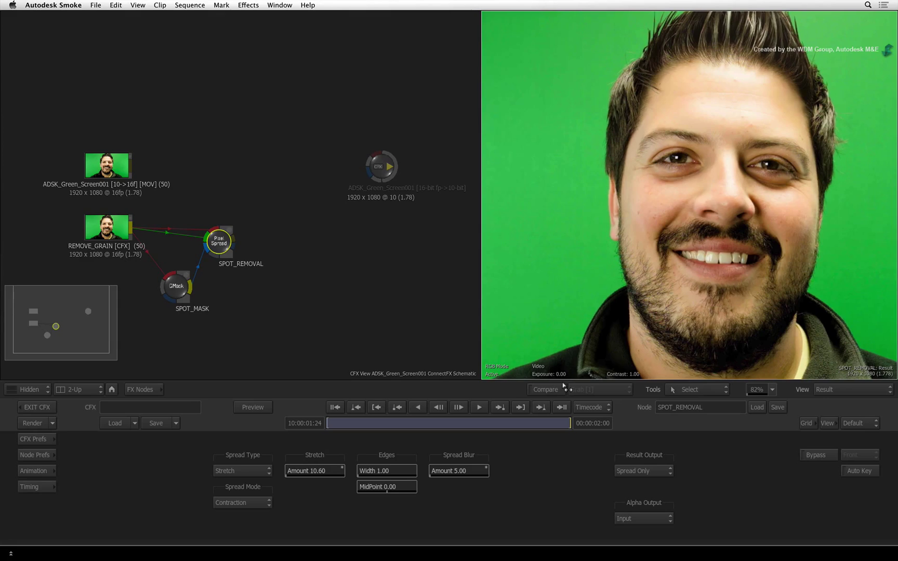